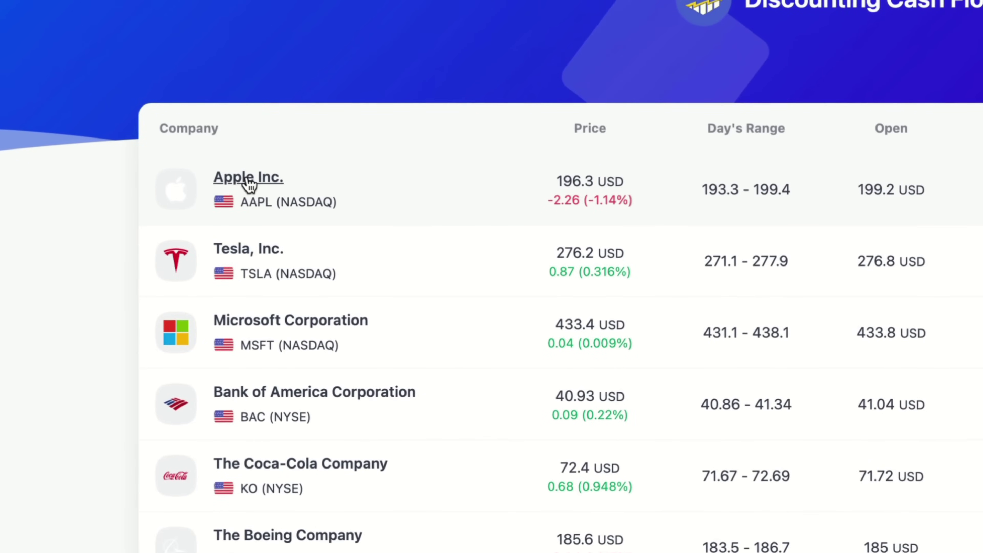
# Open Apple's valuation section and browse its intrinsic valuation models
pyautogui.click(269, 172)
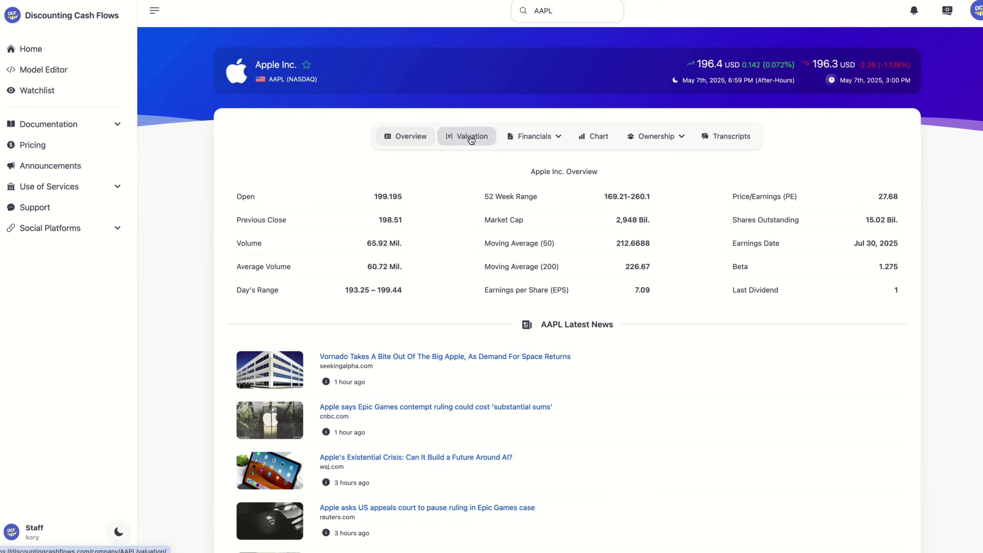
pyautogui.click(471, 138)
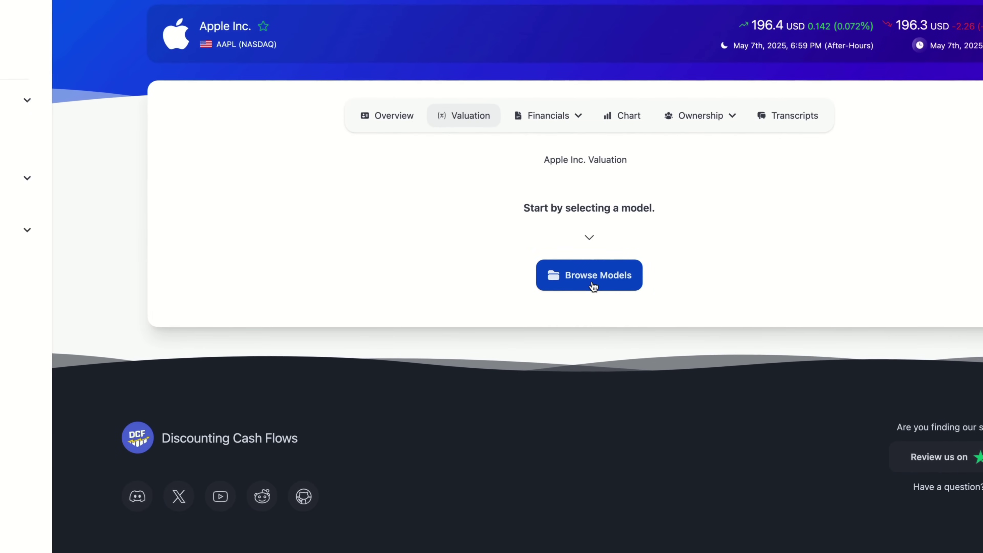
pyautogui.click(593, 285)
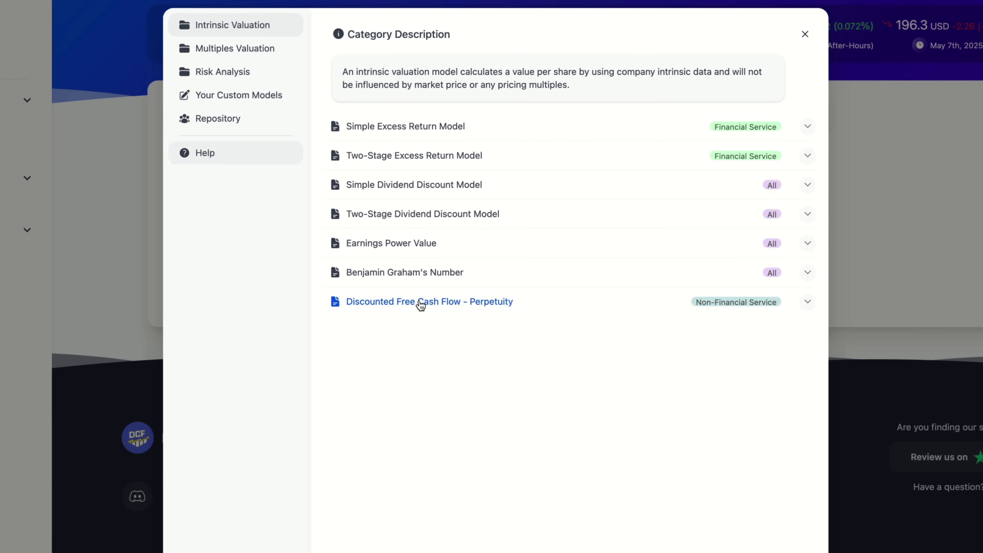
# Load the Discounted Free Cash Flow - Perpetuity model for Apple and review its assumptions
pyautogui.click(421, 305)
pyautogui.scroll(-2, 265, 403)
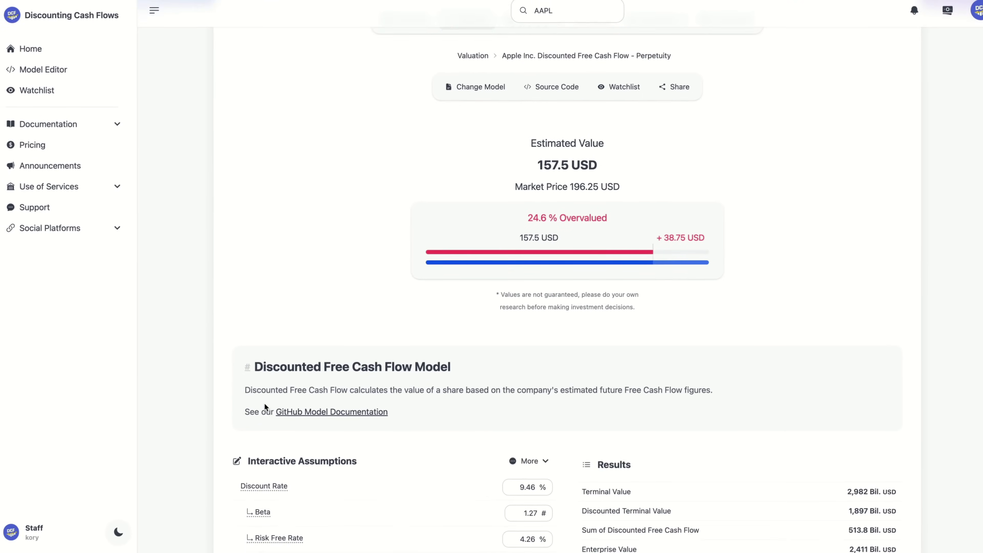
pyautogui.scroll(-7, 264, 403)
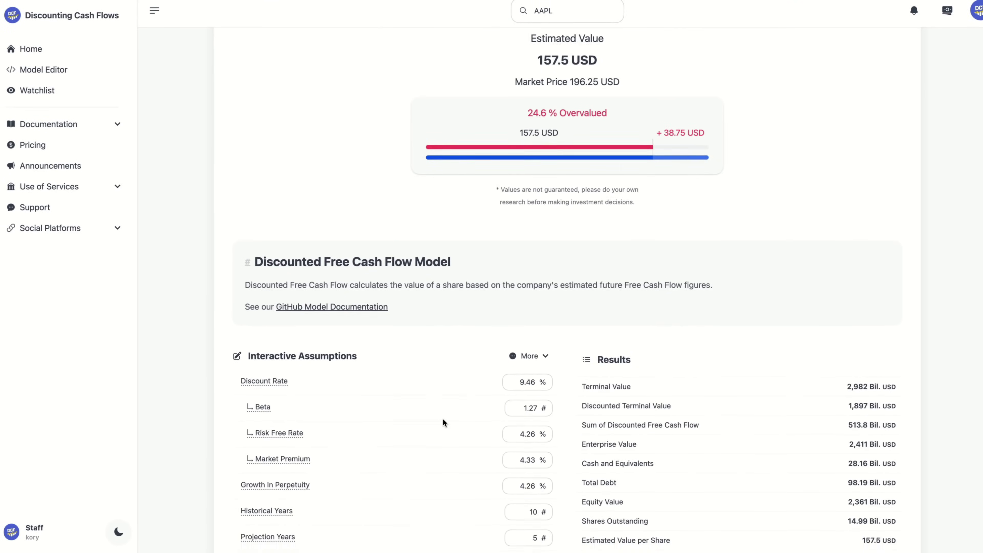
pyautogui.scroll(-3, 443, 423)
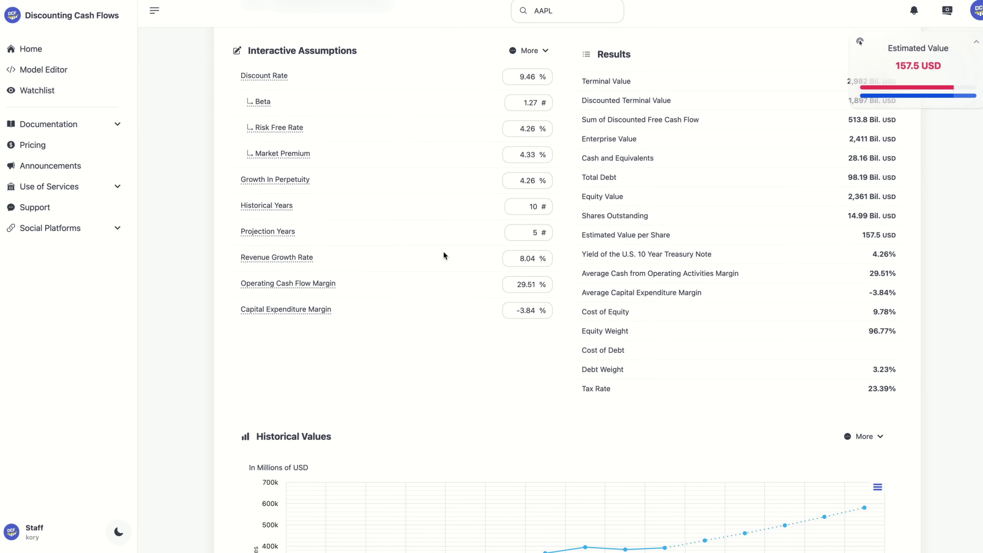
# Change Revenue Growth Rate from 8.04 to 10, then reset the assumptions to defaults
pyautogui.click(521, 257)
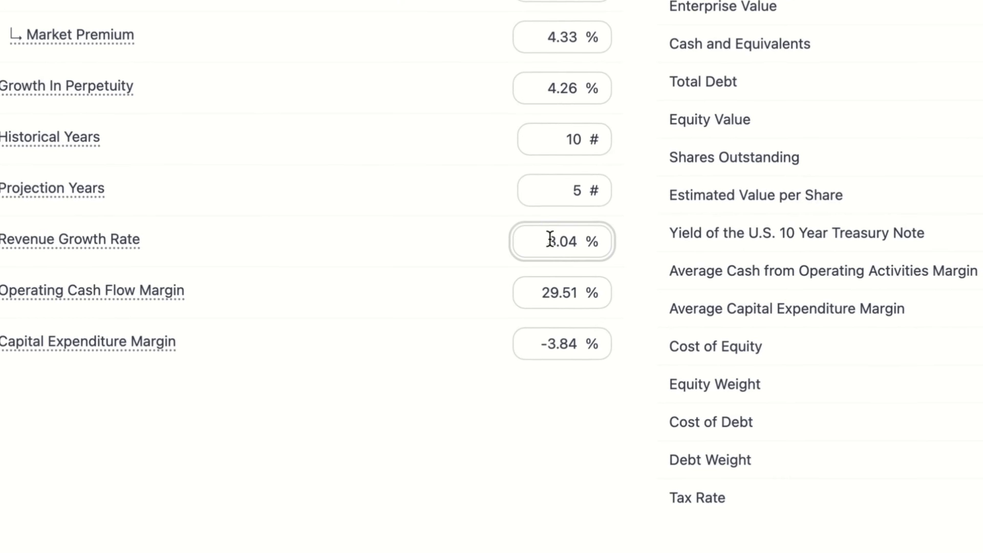
pyautogui.moveTo(543, 239); pyautogui.dragTo(597, 244)
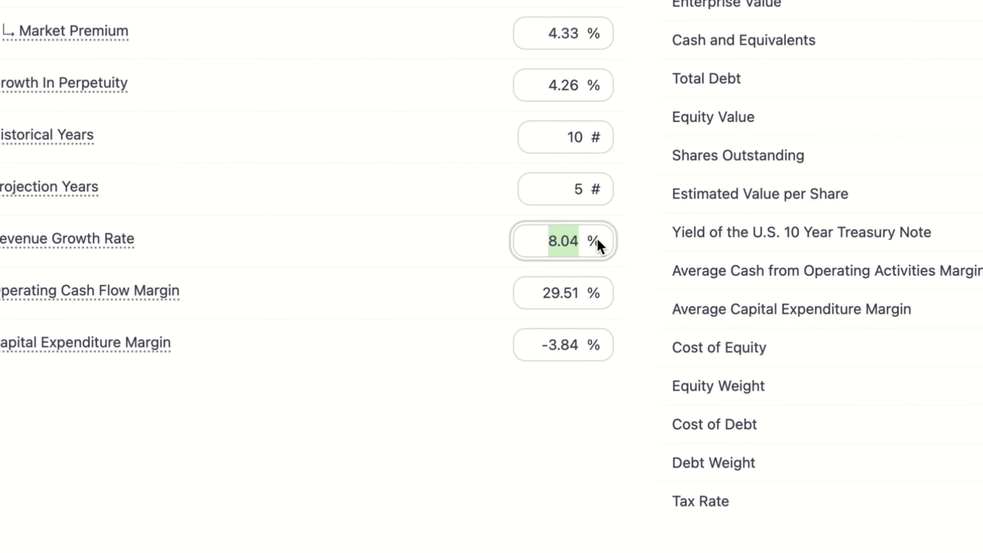
pyautogui.write('10')
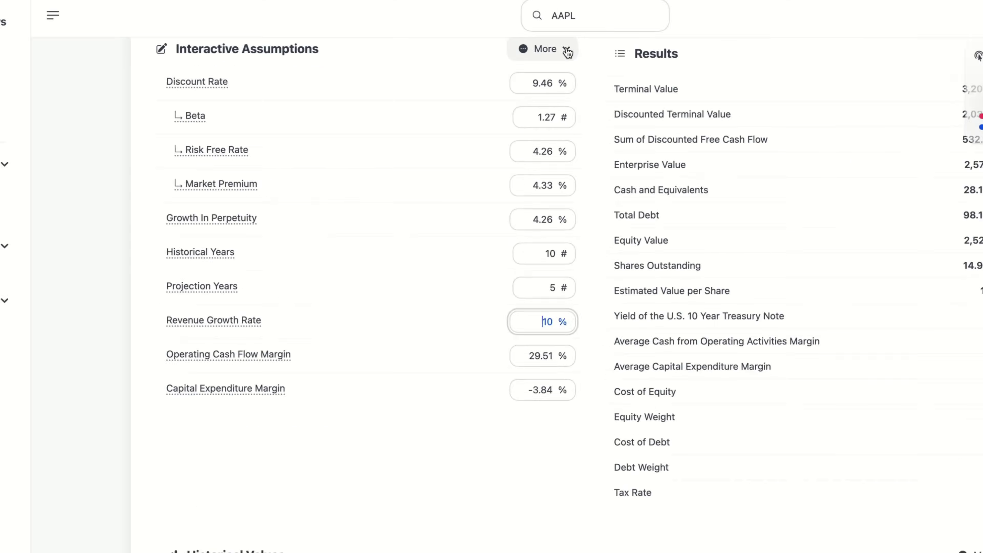
pyautogui.click(546, 37)
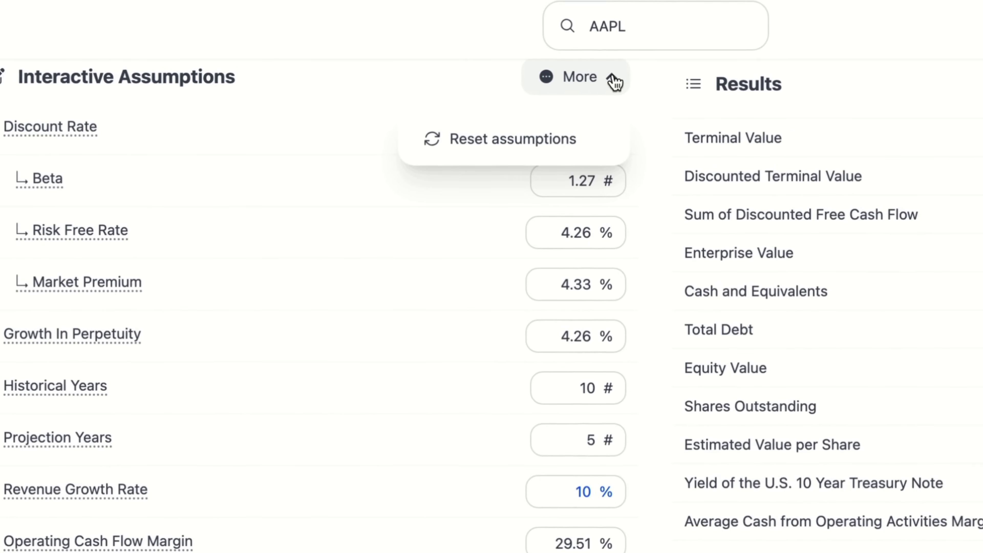
pyautogui.click(541, 142)
# Raise Apple's 2026 revenue forecast to 528,000 on the Historical Values chart
pyautogui.scroll(-5, 451, 377)
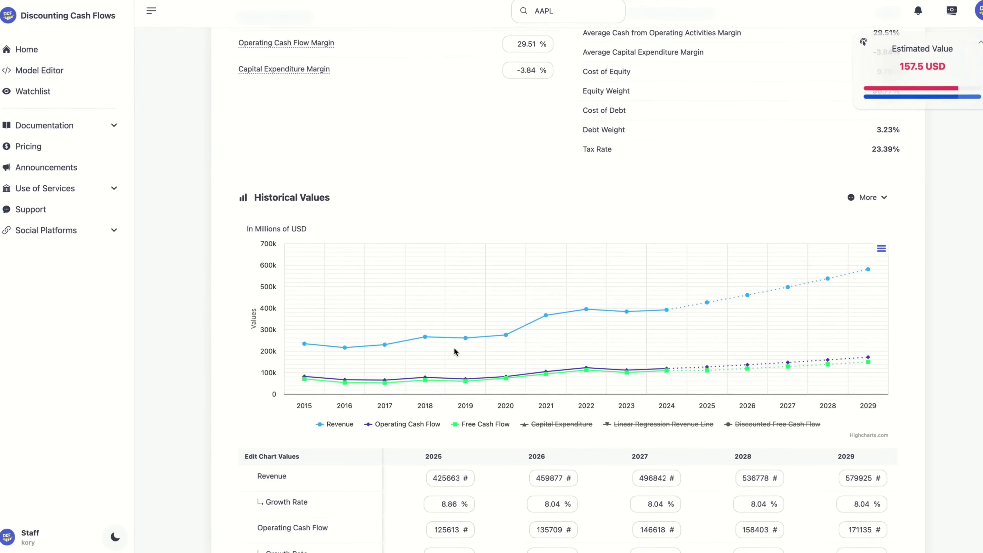
pyautogui.scroll(-1, 455, 348)
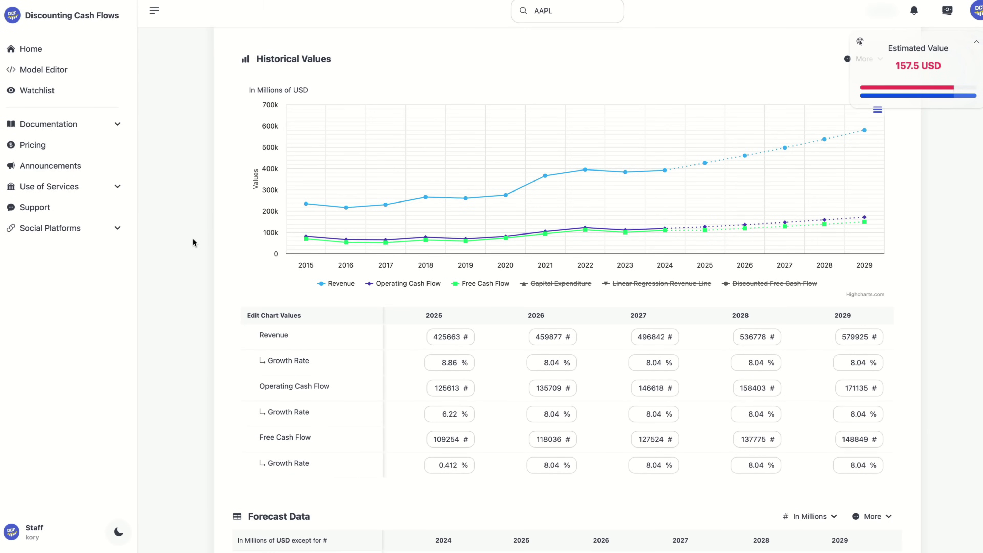
pyautogui.moveTo(380, 207)
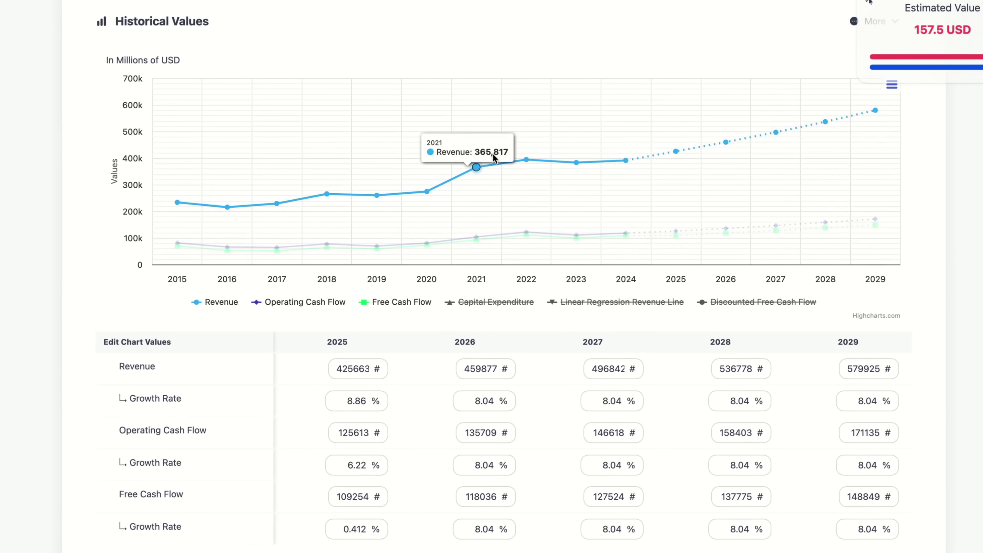
pyautogui.moveTo(519, 154)
pyautogui.moveTo(561, 155)
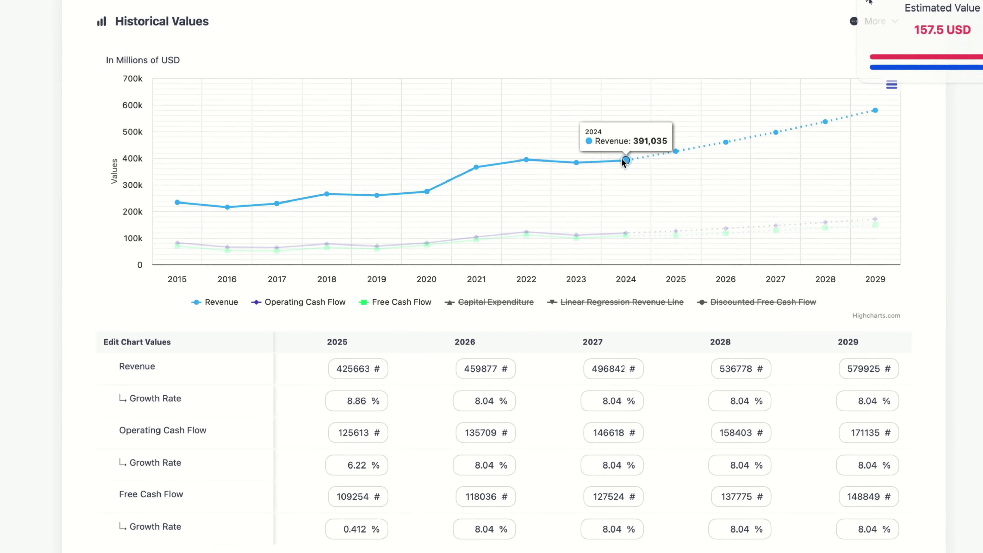
pyautogui.moveTo(666, 152)
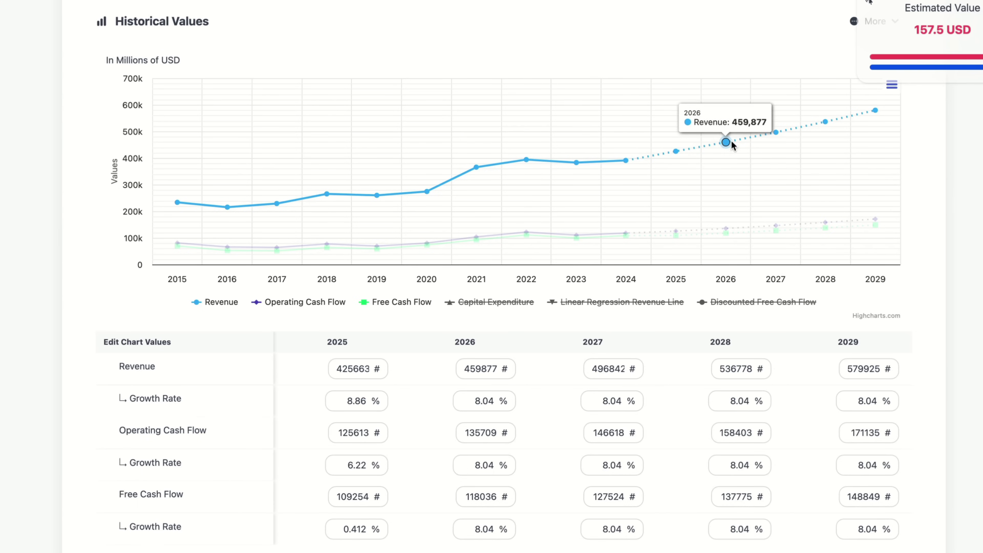
pyautogui.moveTo(753, 135)
pyautogui.moveTo(728, 140); pyautogui.dragTo(728, 121)
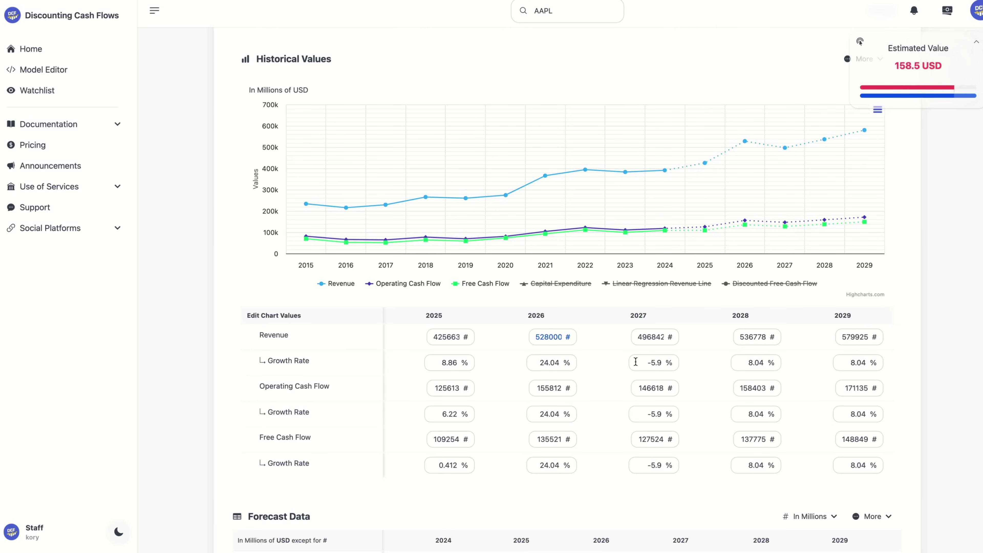
# Set the 2026 Free Cash Flow Growth Rate to 10%
pyautogui.doubleClick(550, 466)
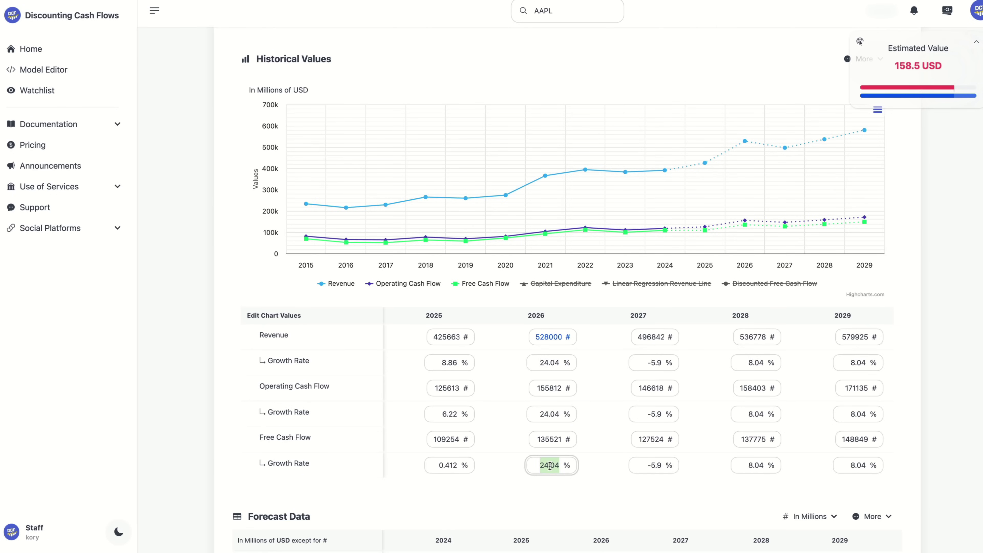
pyautogui.write('10')
pyautogui.click(202, 358)
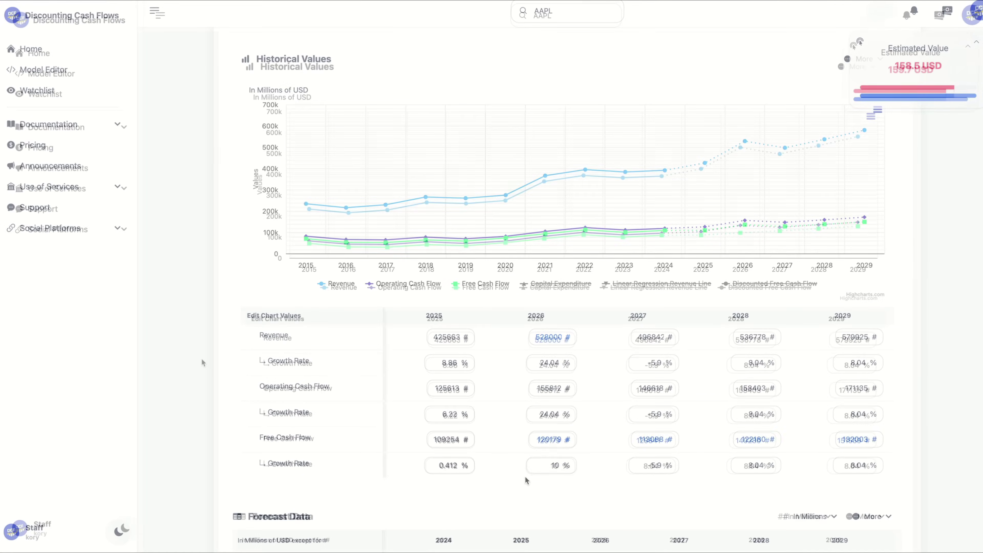
# Switch the Forecast Data table units from millions to thousands
pyautogui.scroll(-4, 201, 358)
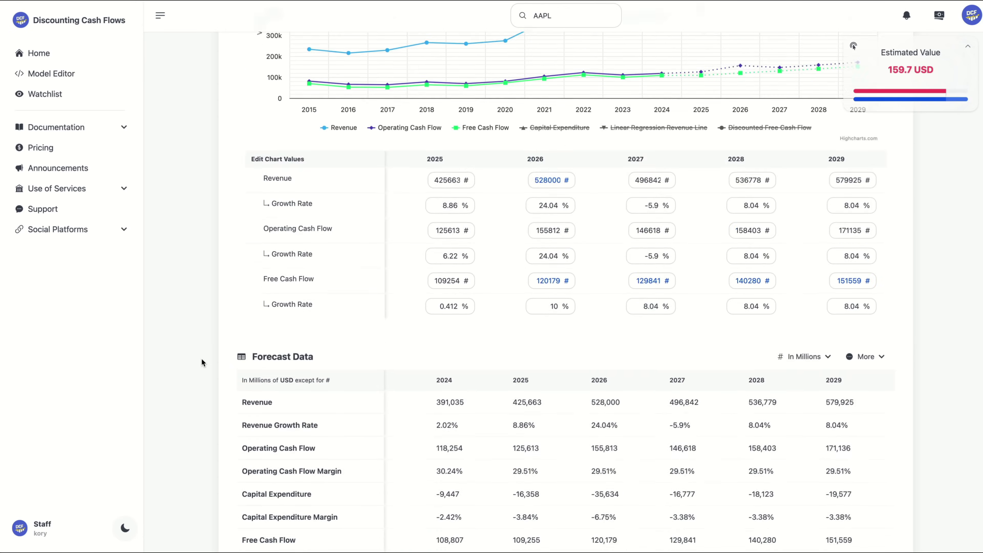
pyautogui.scroll(-5, 201, 363)
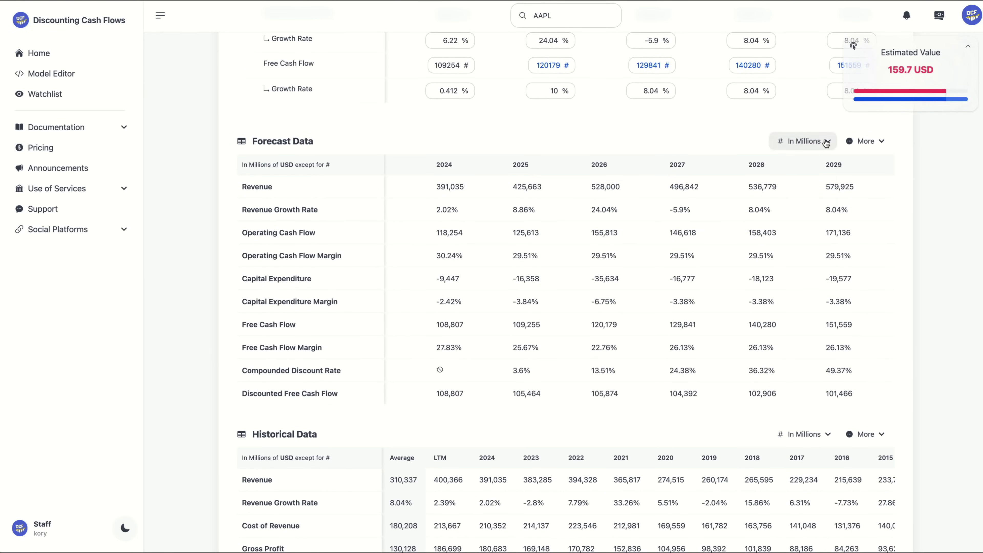
pyautogui.click(810, 141)
pyautogui.click(800, 209)
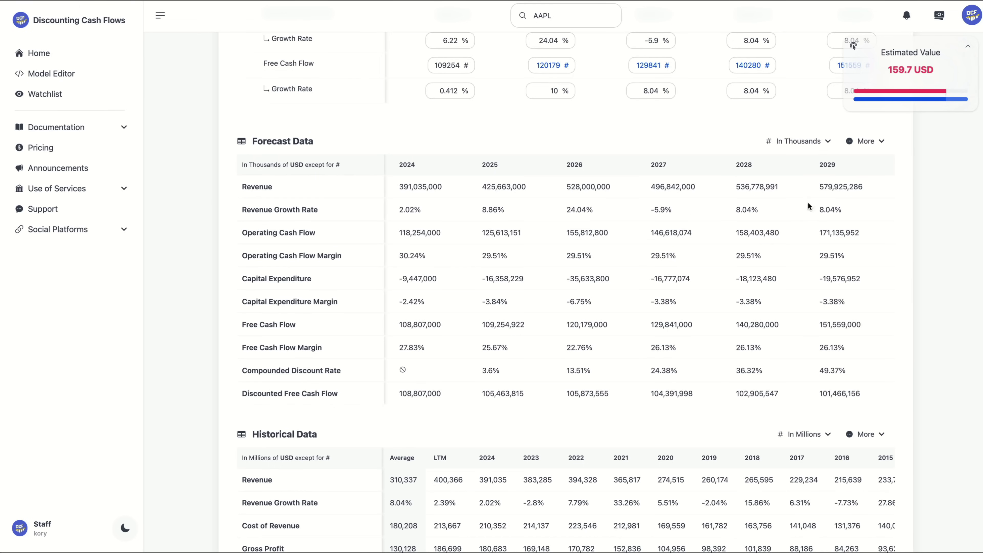
pyautogui.click(877, 148)
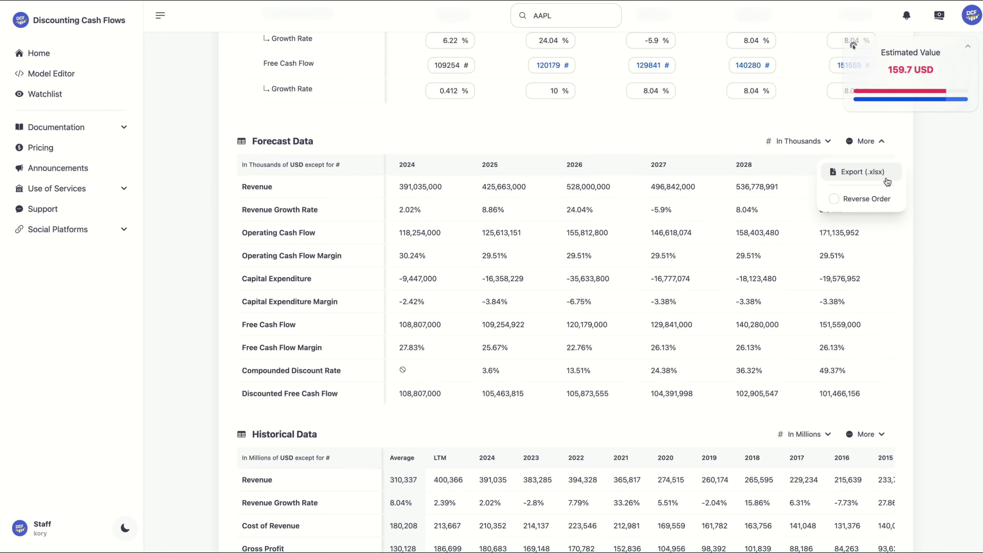
pyautogui.scroll(8, 909, 265)
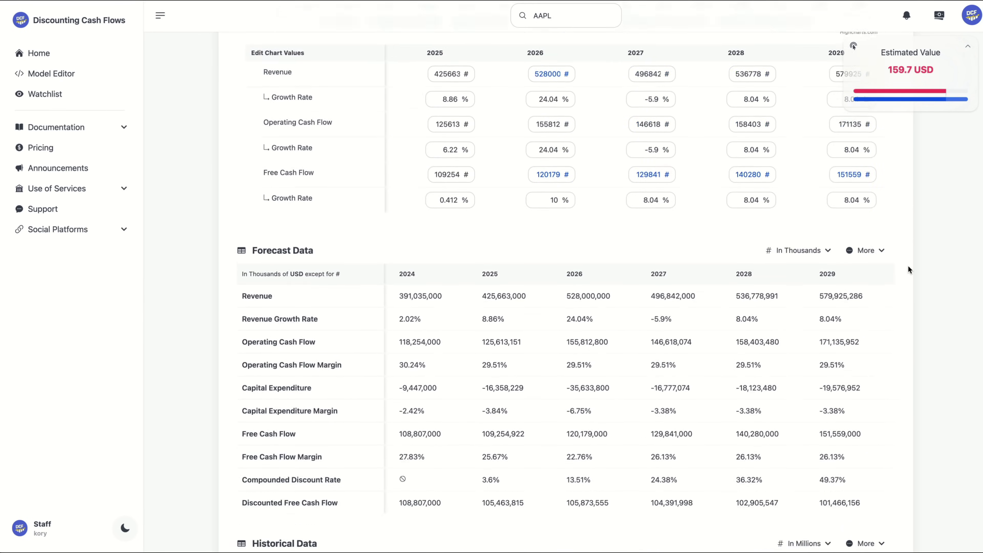
pyautogui.scroll(10, 908, 265)
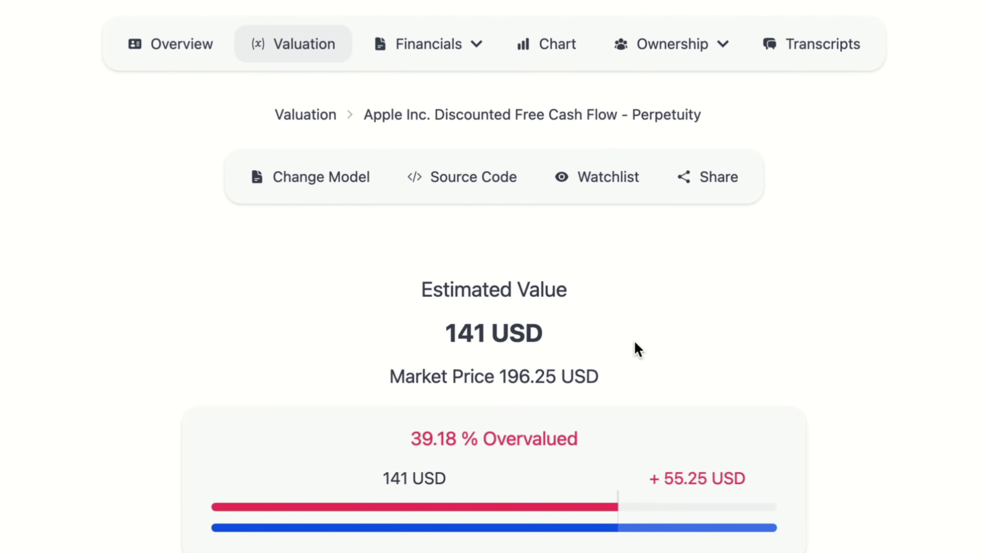
# Generate and copy a share link for the edited Apple valuation, then close the Share Valuation dialog
pyautogui.click(709, 177)
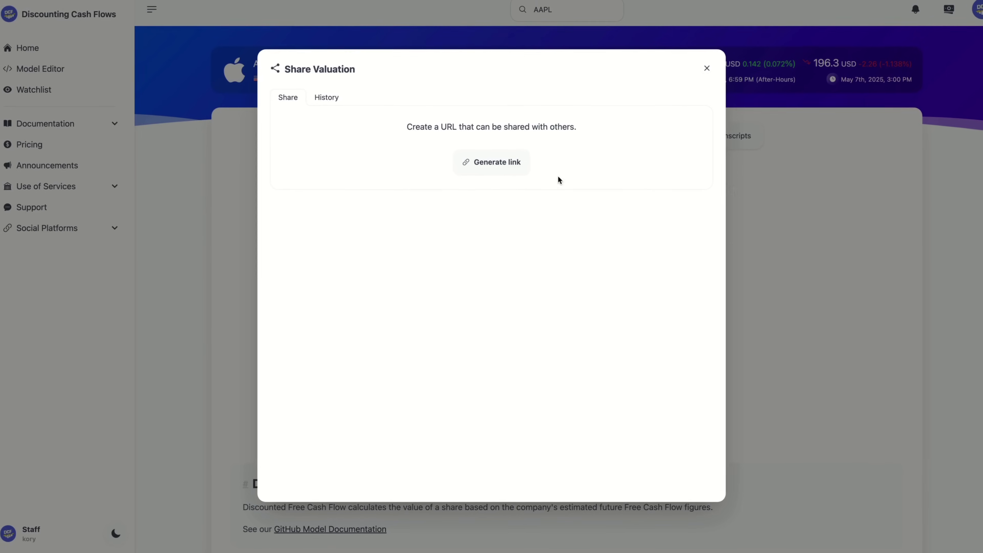
pyautogui.click(503, 170)
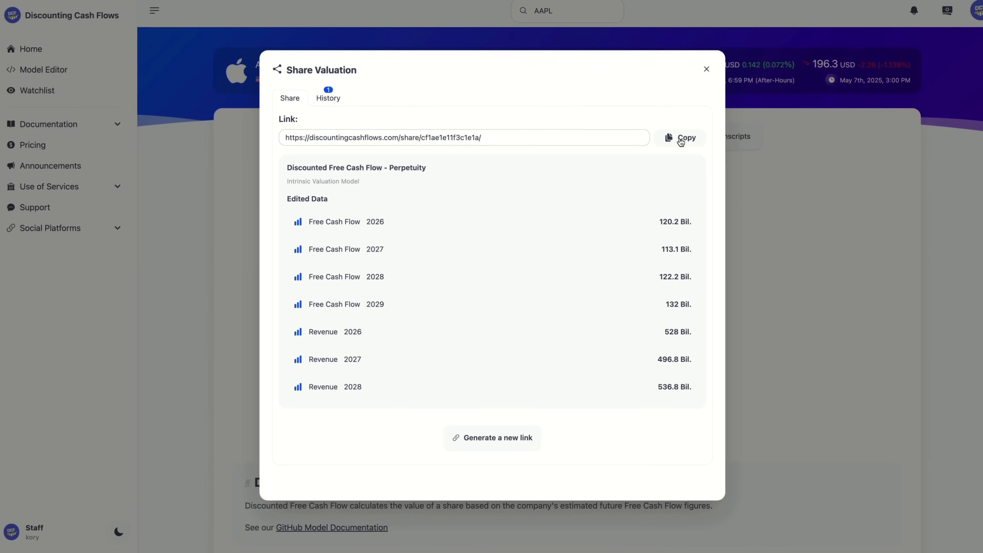
pyautogui.click(682, 143)
pyautogui.click(707, 68)
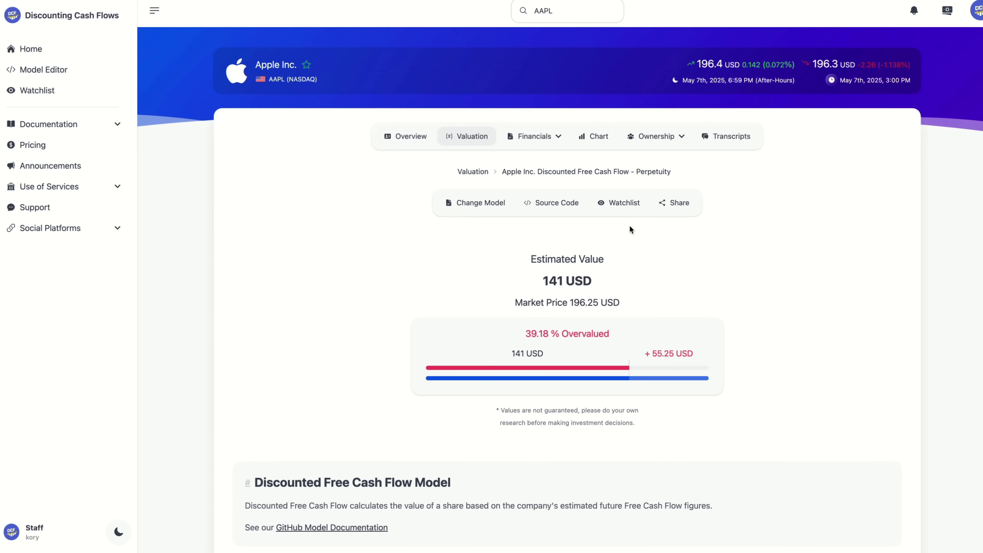
# Create a new watchlist named 'My Watchlist' from the AAPL watchlist manager
pyautogui.click(617, 203)
pyautogui.click(498, 310)
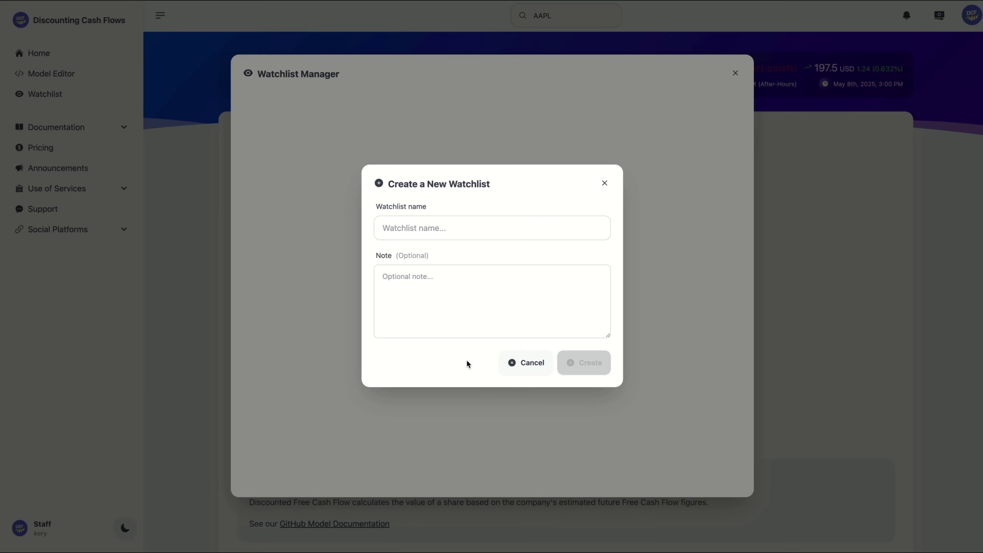
pyautogui.click(473, 231)
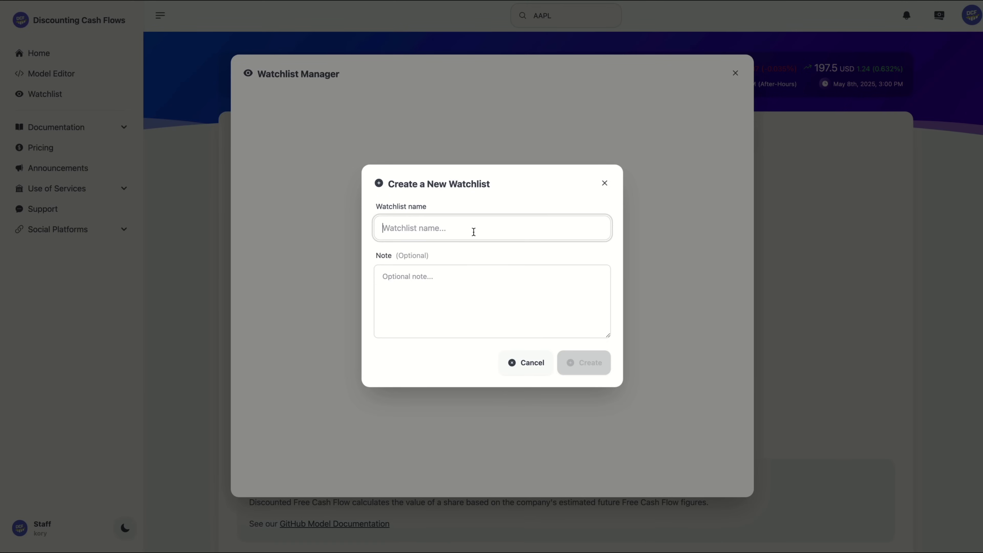
pyautogui.write('My Watchlist')
pyautogui.click(587, 374)
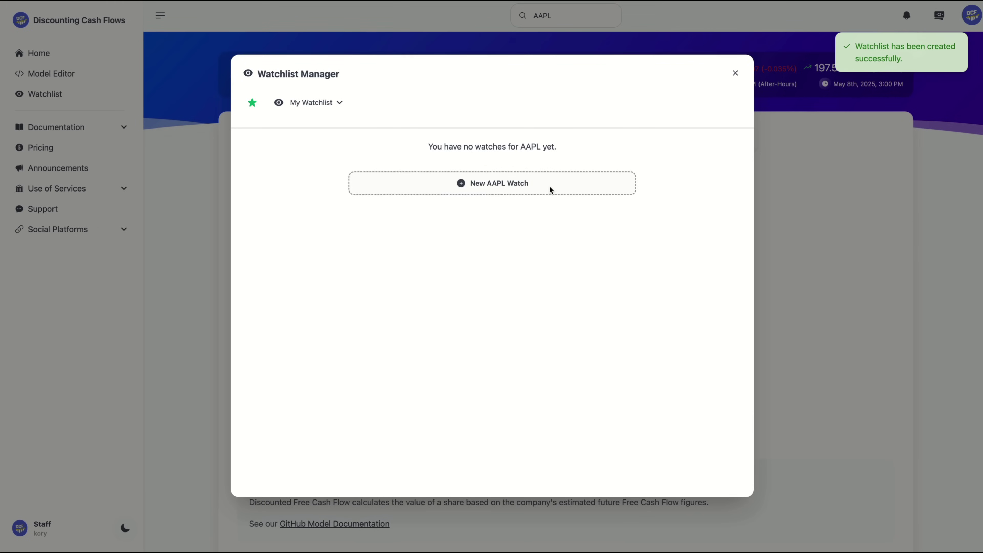
# Add AAPL Watch 1 to My Watchlist using the Valuation Model option at 167.6 USD
pyautogui.click(550, 187)
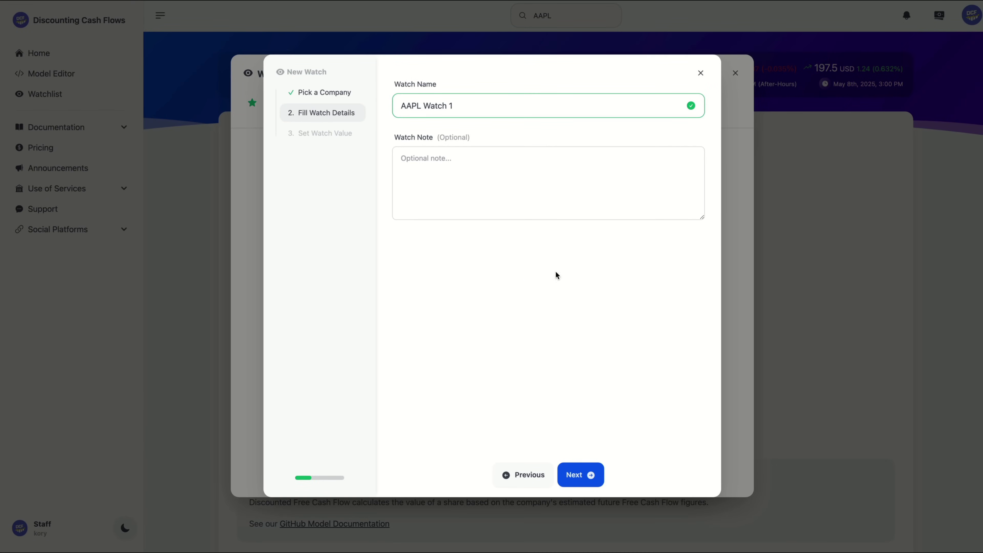
pyautogui.click(582, 482)
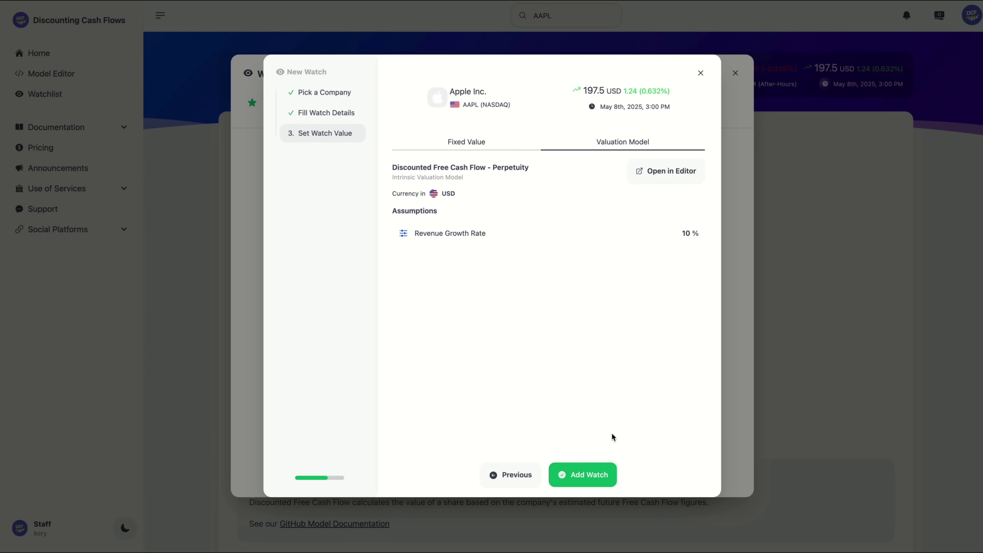
pyautogui.click(482, 144)
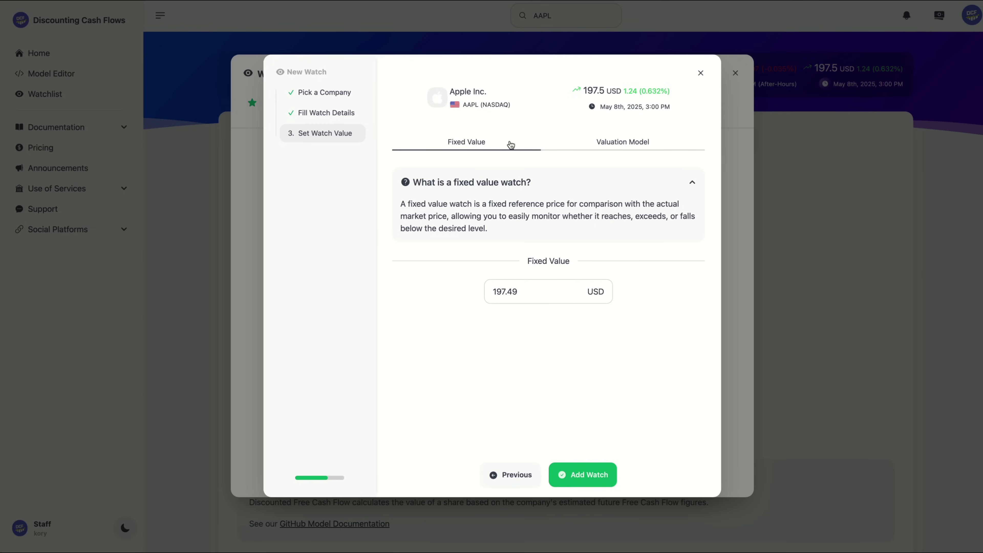
pyautogui.click(584, 146)
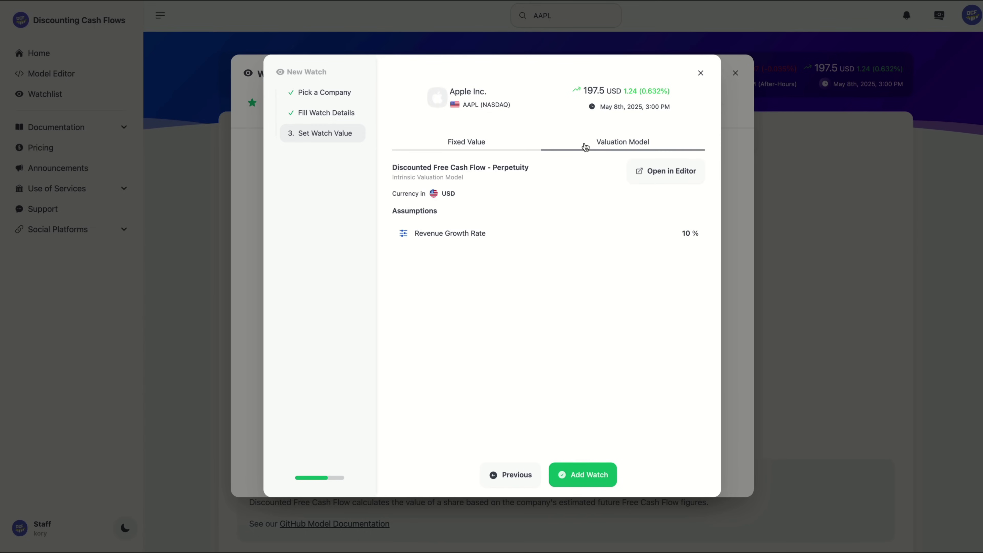
pyautogui.click(587, 481)
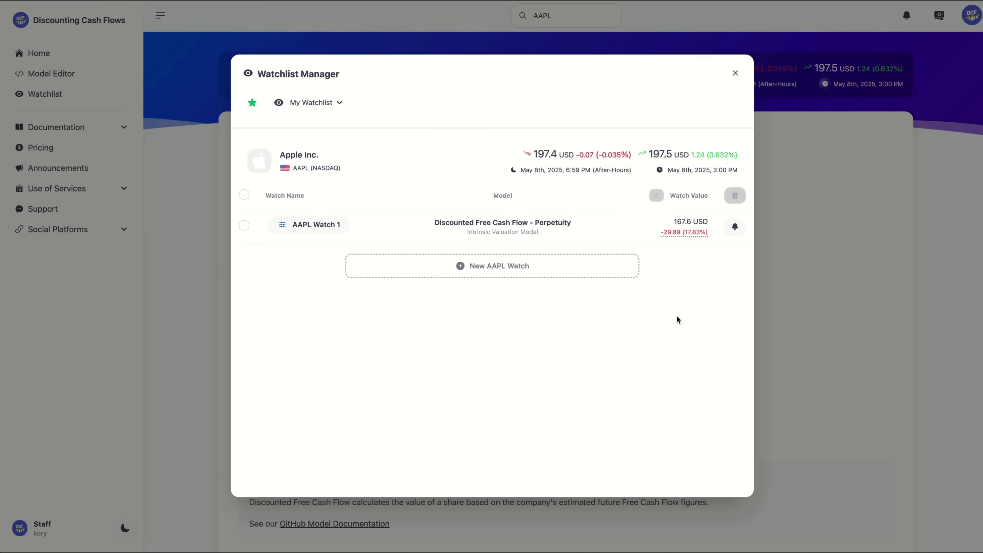
# Add an alert on AAPL Watch 1 for watch value less than or equal to market price
pyautogui.click(735, 227)
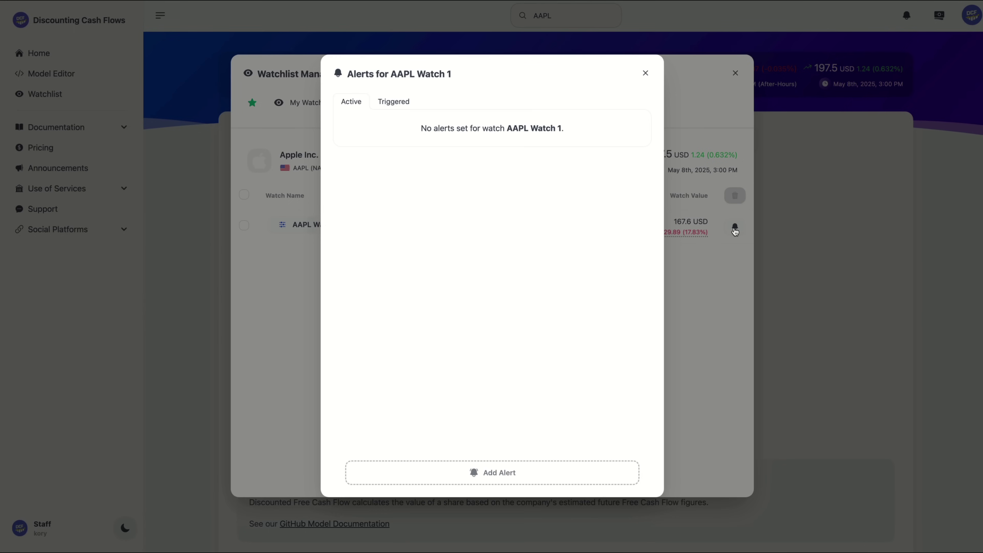
pyautogui.click(525, 473)
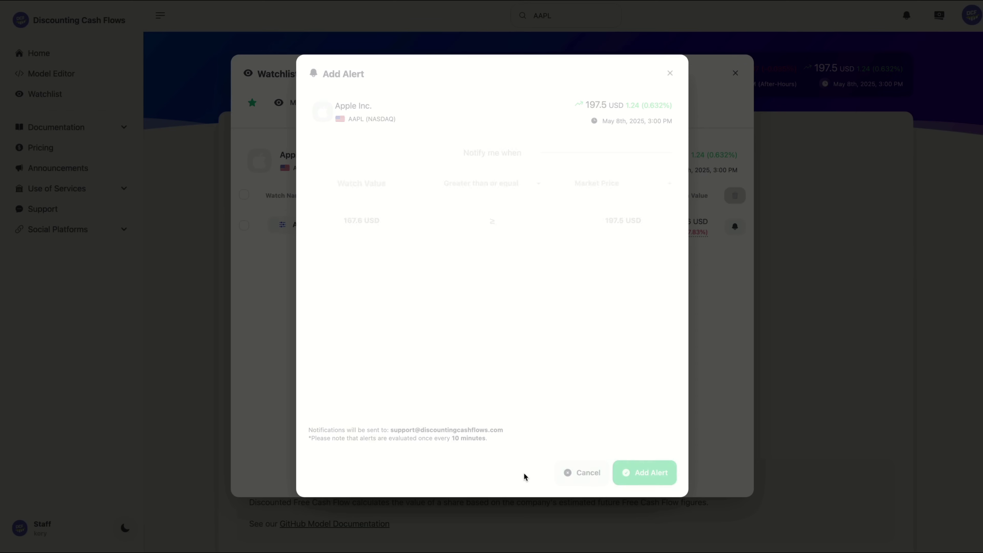
pyautogui.click(535, 192)
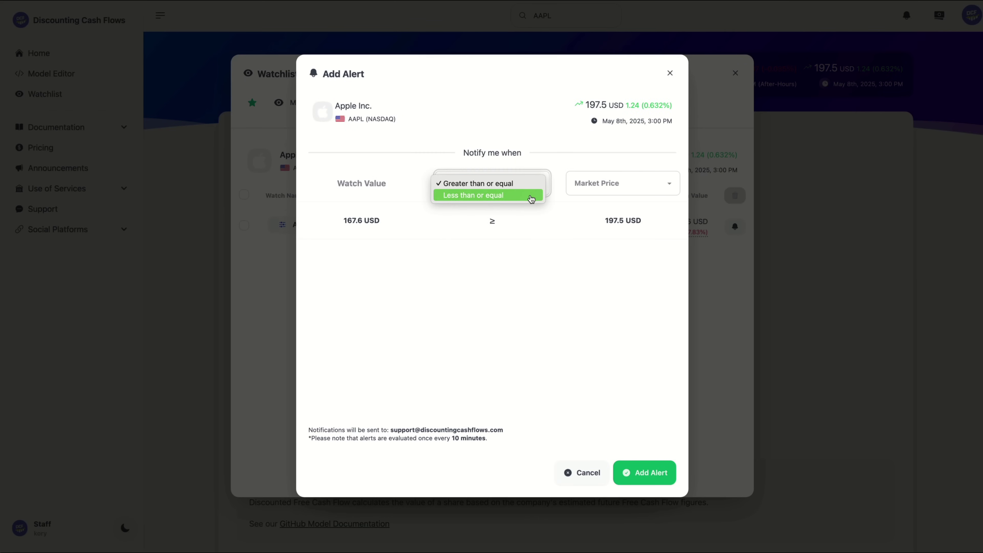
pyautogui.click(521, 270)
pyautogui.press('Down')
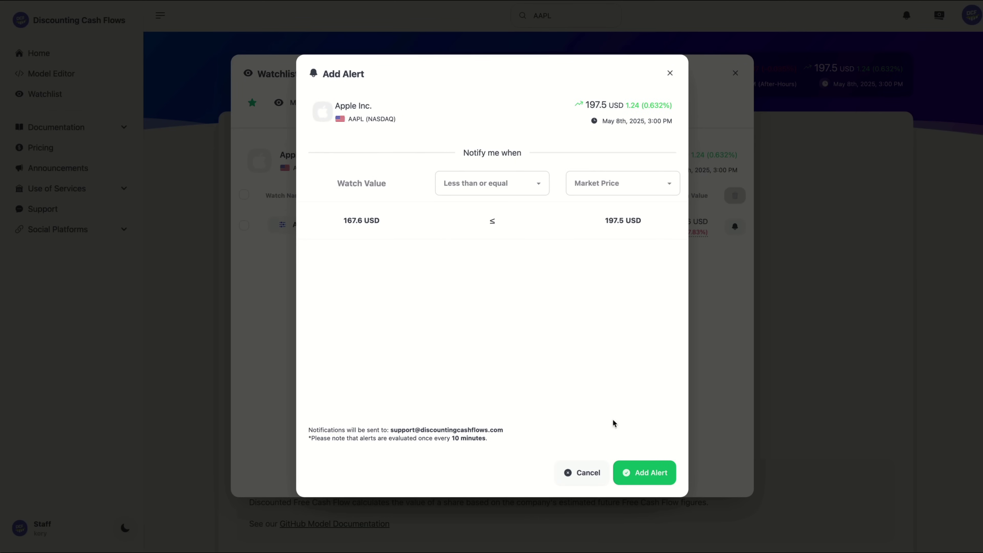
pyautogui.click(643, 474)
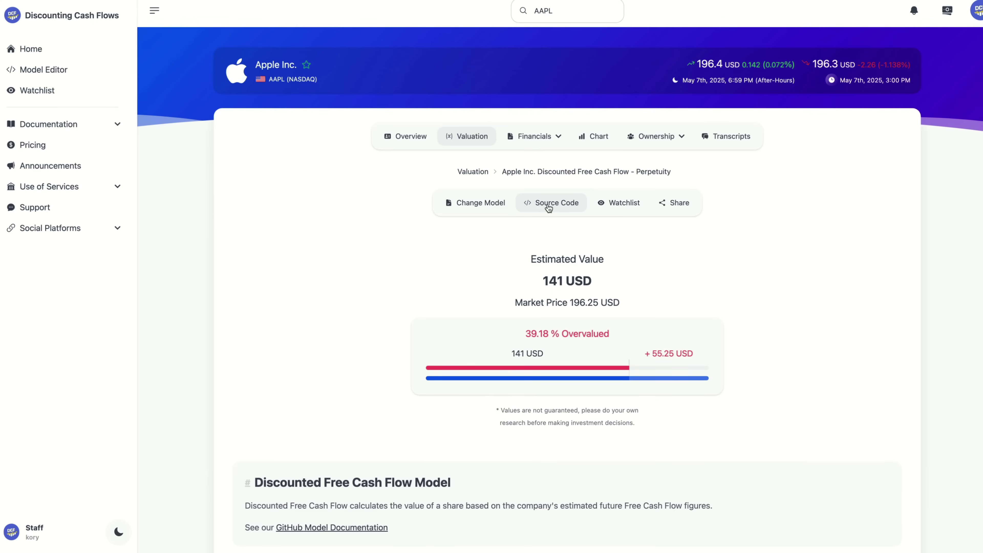
# Open the perpetuity DCF model's source code in the Model Editor and save the model
pyautogui.click(549, 208)
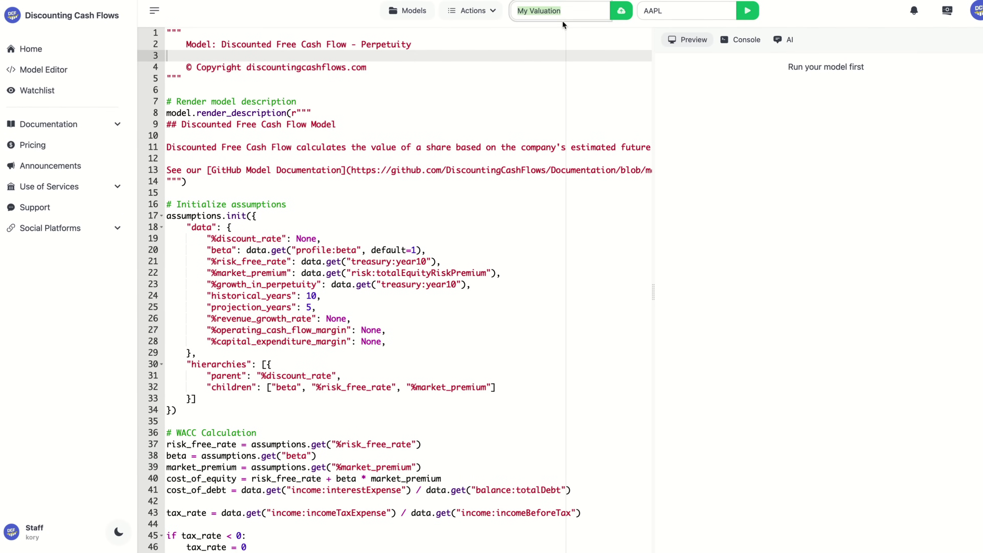
pyautogui.tripleClick(566, 12)
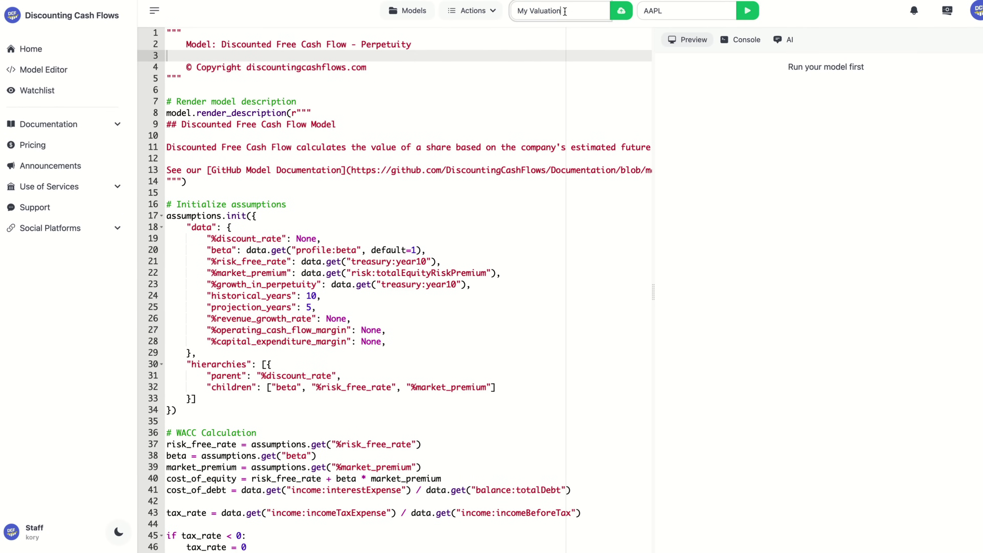
pyautogui.click(622, 11)
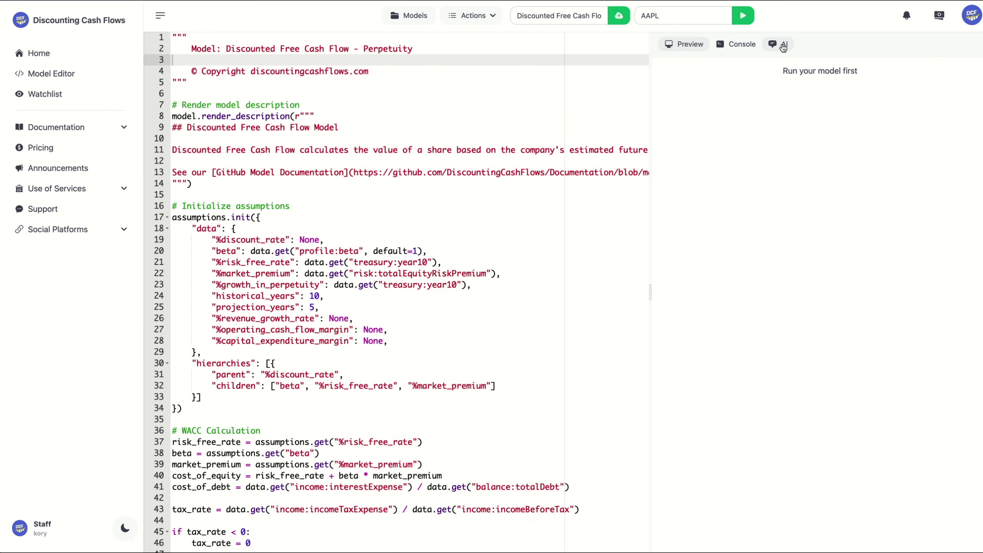
# Send the AI chat 'Write me a model that displays the most important financial metrics.'
pyautogui.click(784, 46)
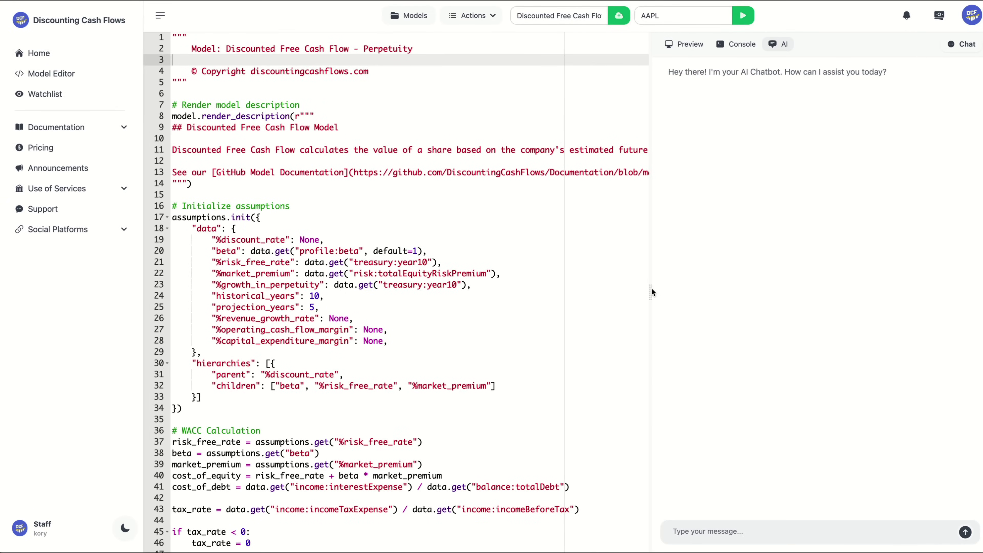
pyautogui.moveTo(651, 292); pyautogui.dragTo(367, 302)
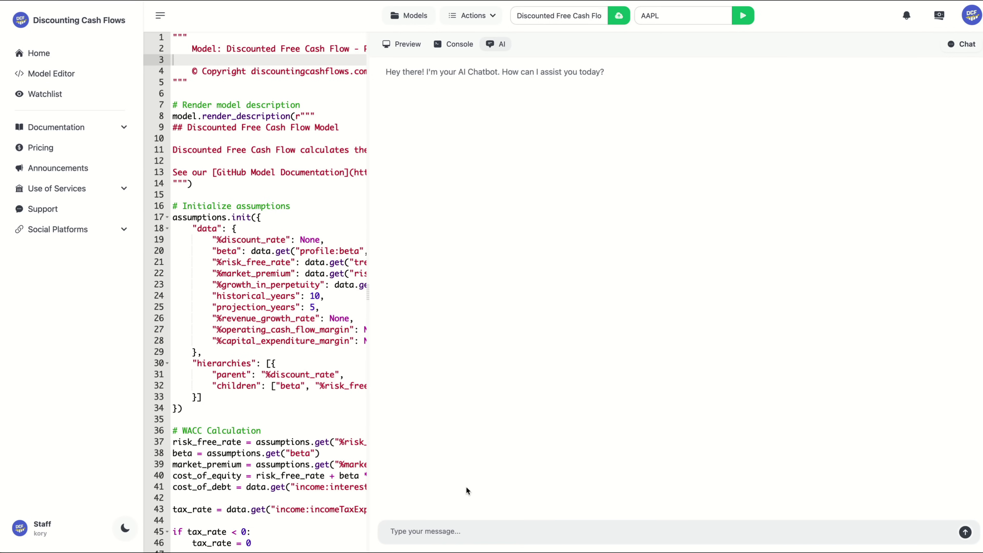
pyautogui.click(481, 533)
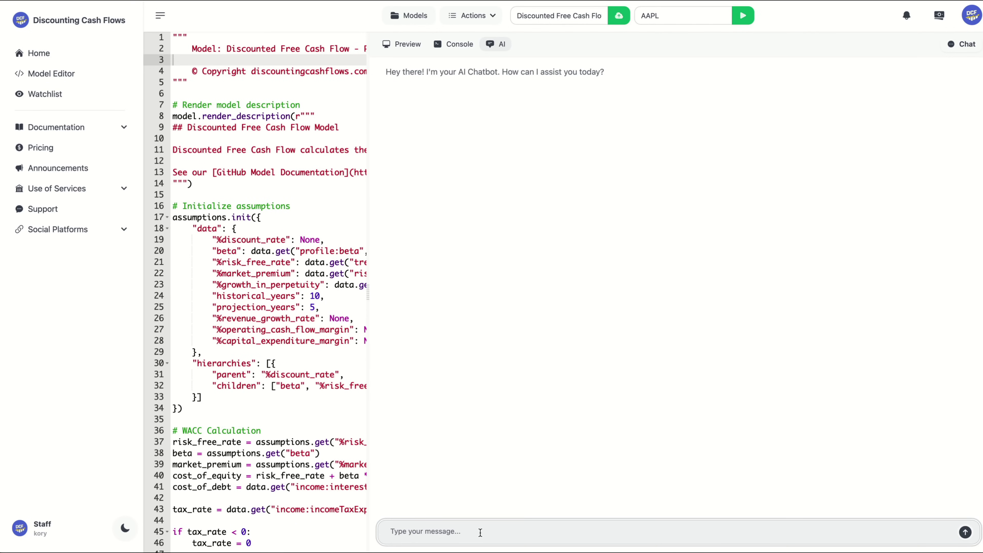
pyautogui.hotkey('ctrl', 'v')
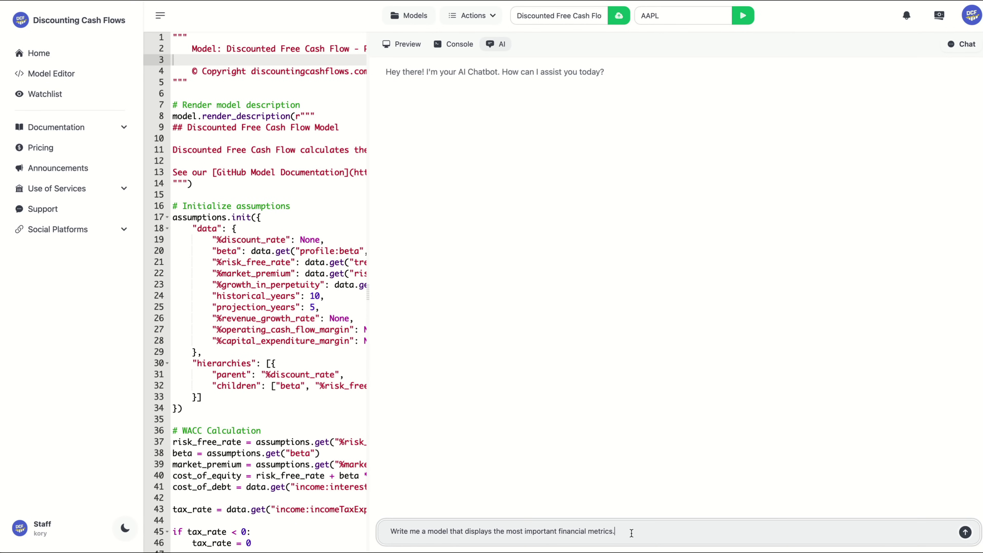
pyautogui.click(965, 533)
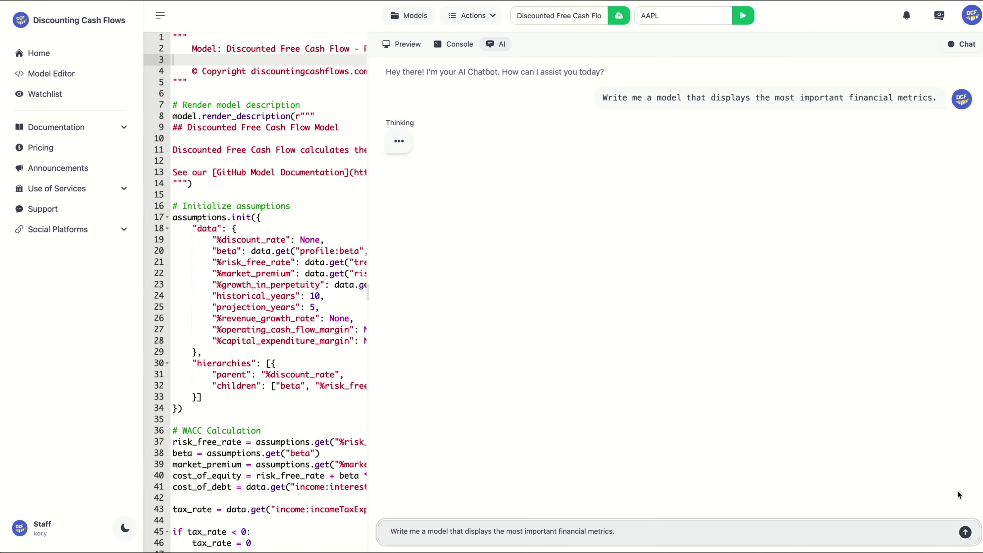